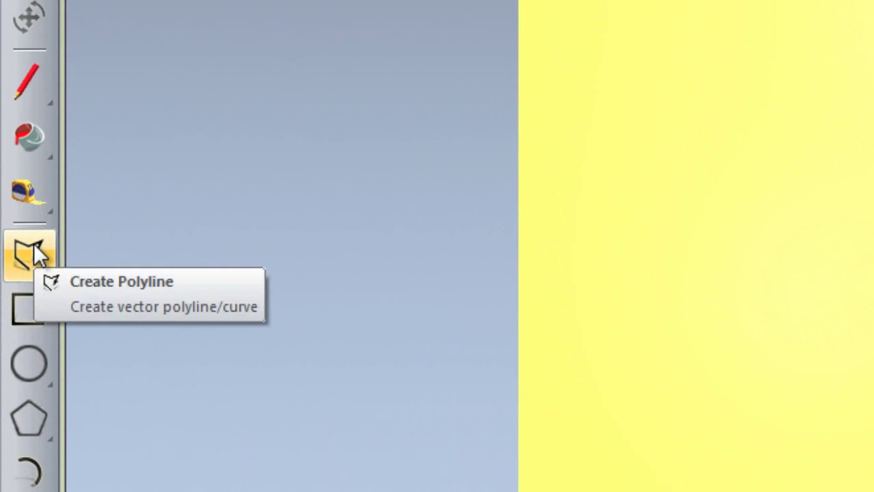
- Draw a polyline of straight segments zig-zagging upward through four corners toward the upper left
{"action": "left_click", "coordinate": [32, 251]}
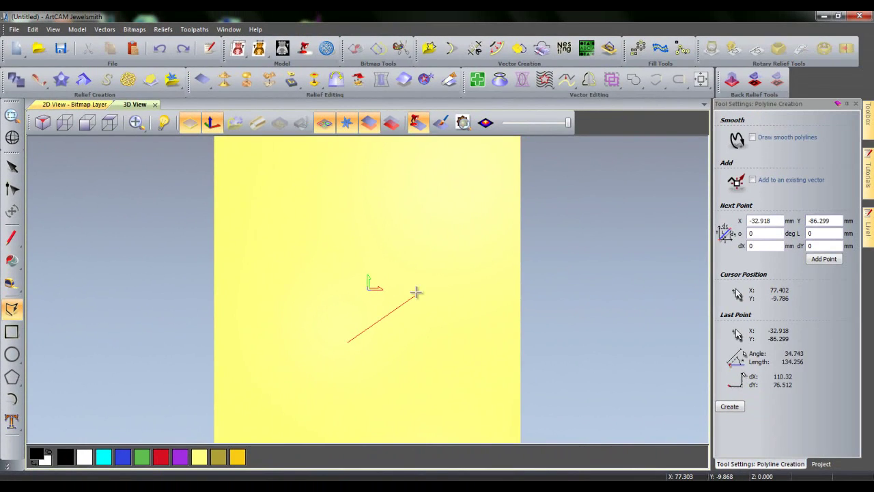
{"action": "left_click", "coordinate": [415, 296]}
{"action": "left_click", "coordinate": [400, 224]}
{"action": "left_click", "coordinate": [461, 197]}
{"action": "left_click", "coordinate": [362, 164]}
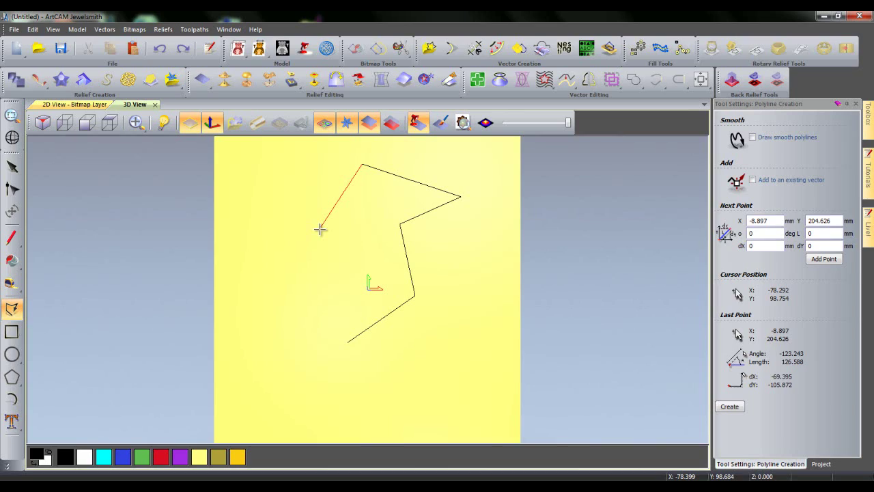
- In smooth mode, curve the polyline down the left side, around the bottom and up the right
{"action": "key", "text": "s"}
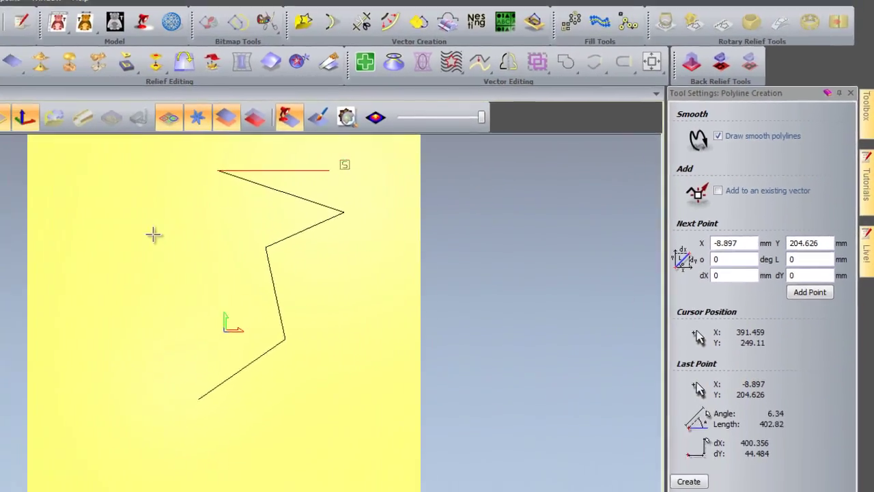
{"action": "left_click", "coordinate": [308, 225]}
{"action": "left_click", "coordinate": [290, 263]}
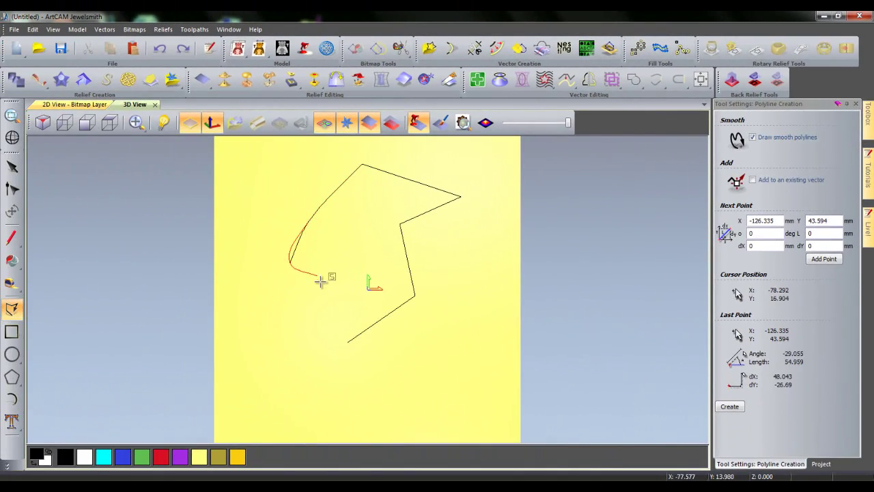
{"action": "left_click", "coordinate": [318, 280]}
{"action": "left_click", "coordinate": [286, 323]}
{"action": "left_click", "coordinate": [292, 366]}
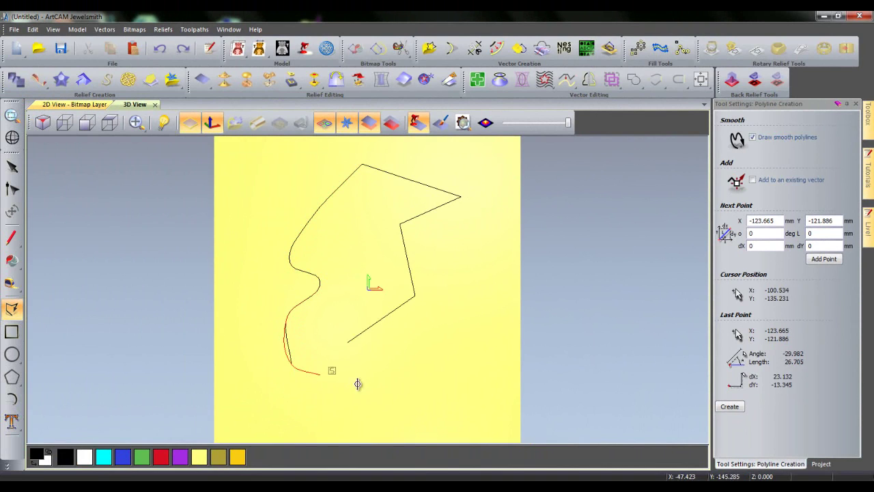
{"action": "left_click", "coordinate": [357, 383]}
{"action": "left_click", "coordinate": [448, 331]}
{"action": "left_click", "coordinate": [451, 274]}
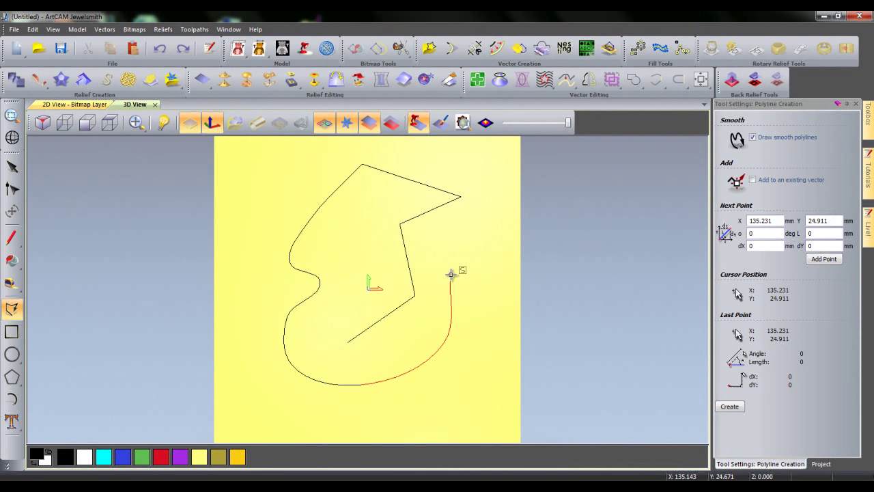
- Return to straight segments and add corners down the right, across the bottom and up the left
{"action": "key", "text": "s"}
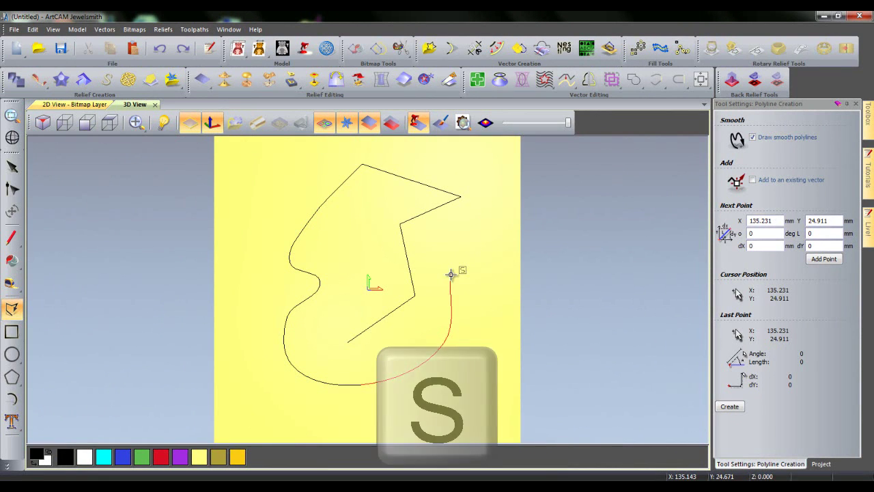
{"action": "left_click", "coordinate": [423, 239]}
{"action": "left_click", "coordinate": [478, 233]}
{"action": "left_click", "coordinate": [484, 296]}
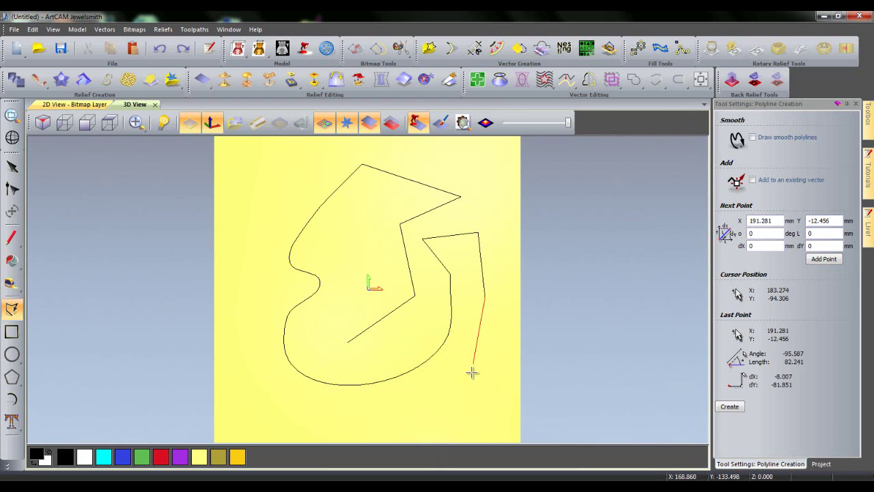
{"action": "left_click", "coordinate": [471, 373]}
{"action": "left_click", "coordinate": [284, 391]}
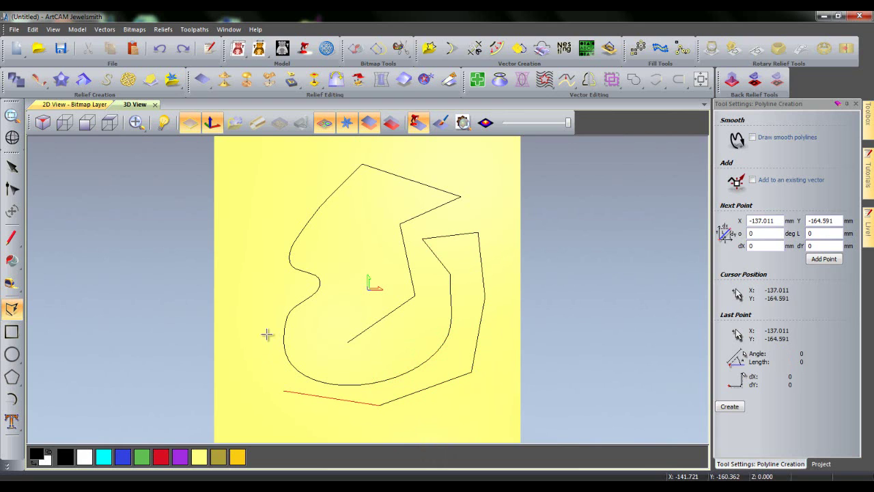
{"action": "left_click", "coordinate": [248, 304]}
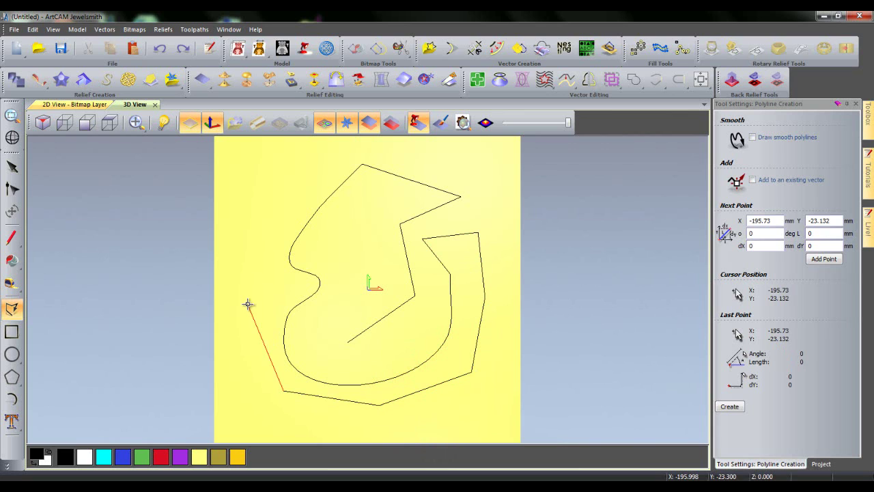
- Finish the polyline, then extend it from its open end with jagged corners up the left side
{"action": "key", "text": "Escape"}
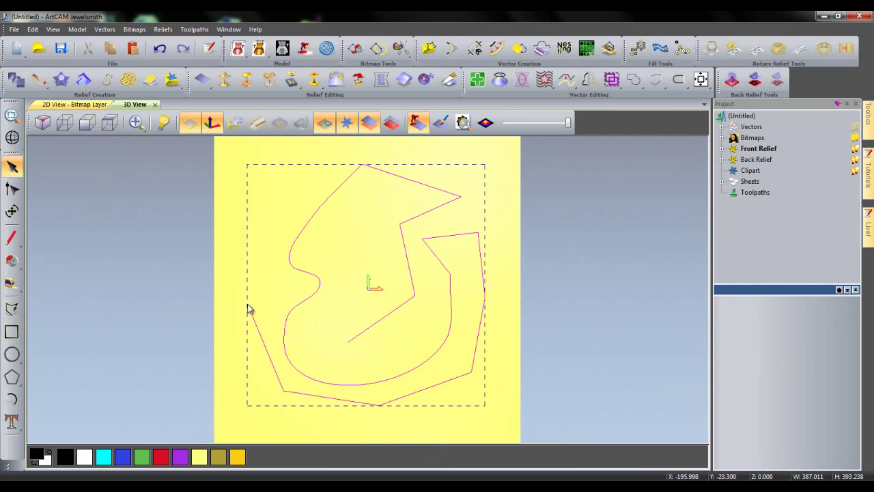
{"action": "left_click", "coordinate": [13, 309]}
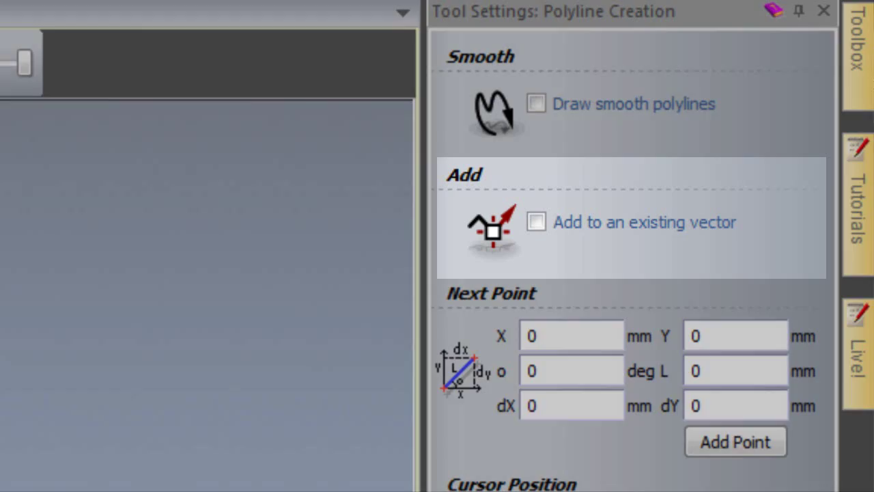
{"action": "key", "text": "e"}
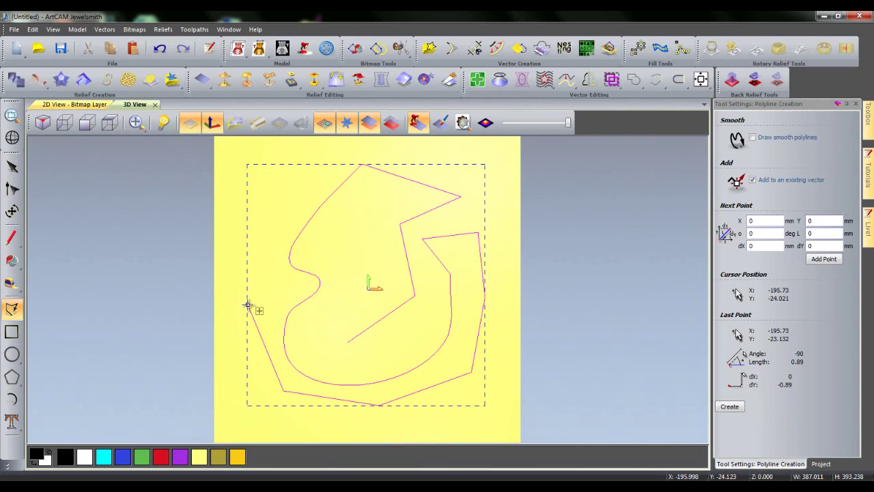
{"action": "left_click", "coordinate": [248, 305]}
{"action": "left_click", "coordinate": [260, 254]}
{"action": "left_click", "coordinate": [232, 234]}
{"action": "left_click", "coordinate": [271, 187]}
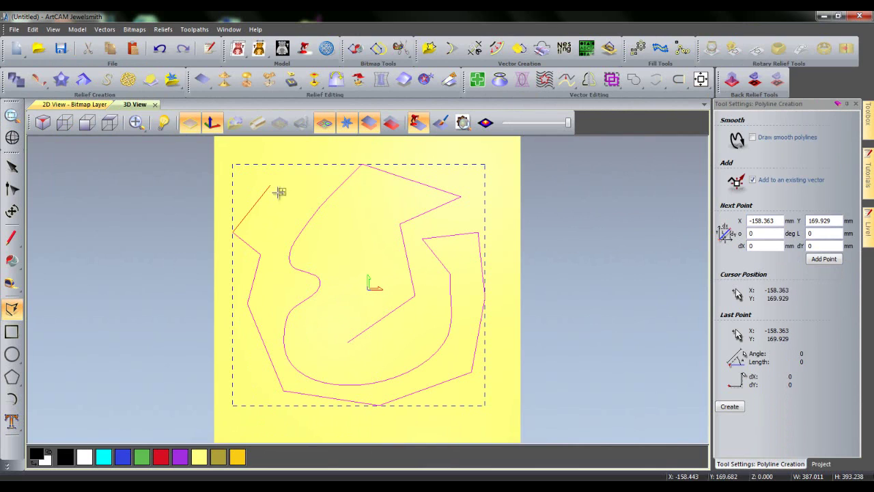
{"action": "left_click", "coordinate": [293, 214]}
{"action": "left_click", "coordinate": [295, 178]}
{"action": "left_click", "coordinate": [320, 167]}
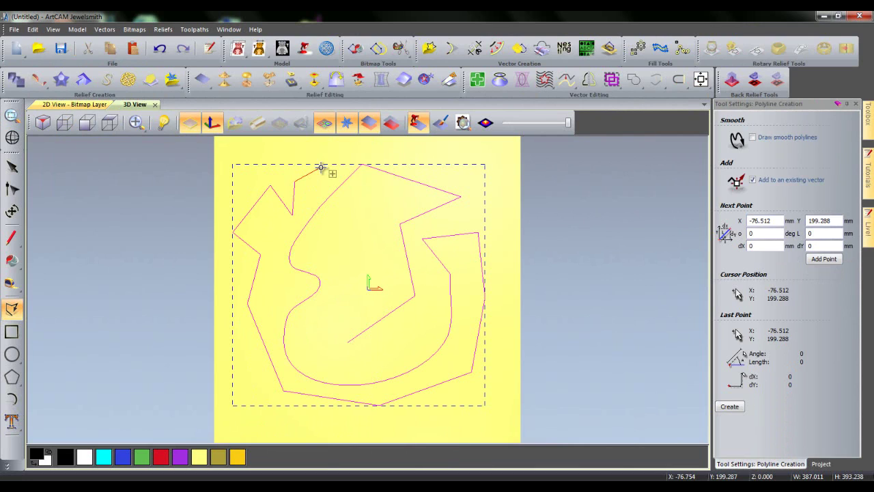
- Switch to smooth mode and curve the line along the top toward the right
{"action": "key", "text": "s"}
{"action": "left_click", "coordinate": [395, 152]}
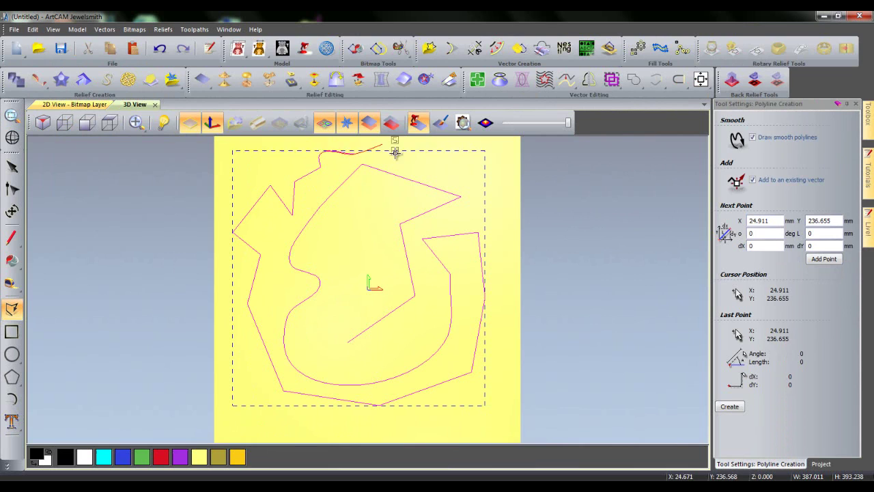
{"action": "left_click", "coordinate": [454, 161]}
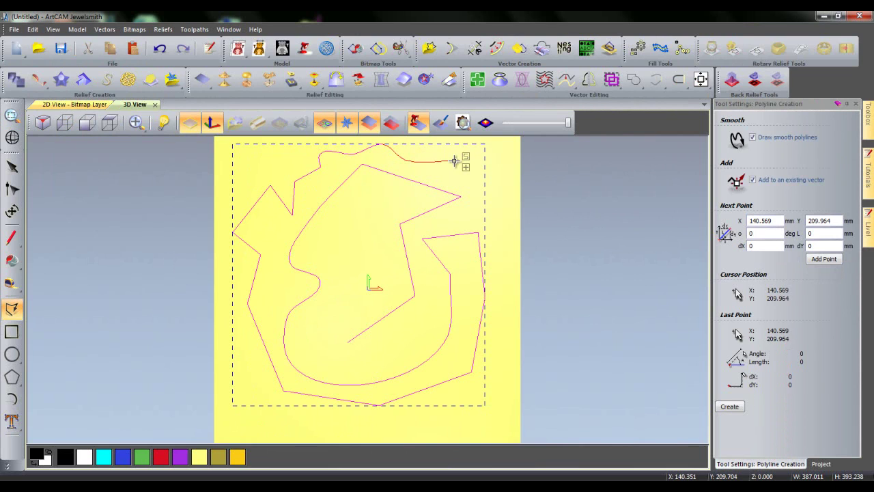
- Delete the polylines and create an 8-sided polygon, radius about 138.9 mm, at the sheet centre
{"action": "key", "text": "Escape"}
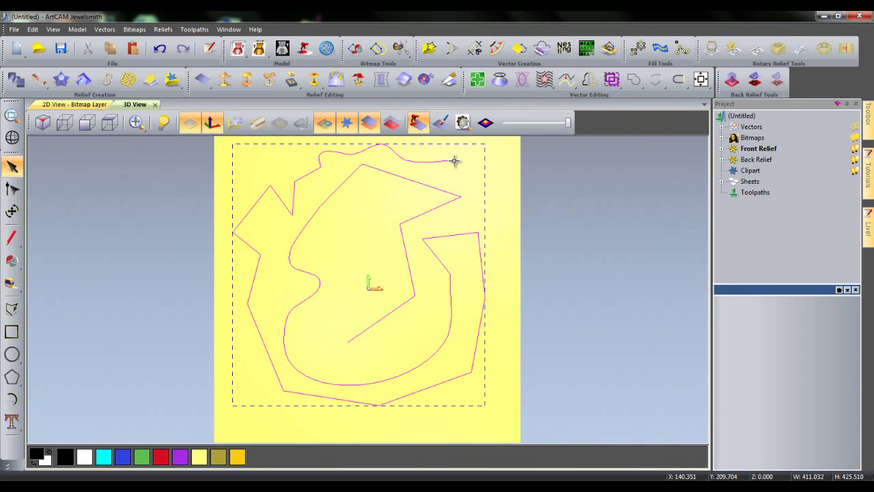
{"action": "key", "text": "Delete"}
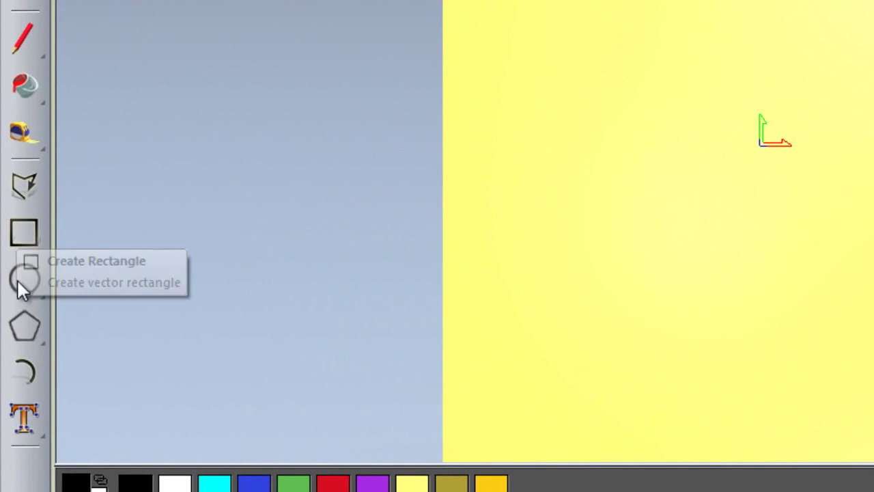
{"action": "left_click", "coordinate": [16, 329]}
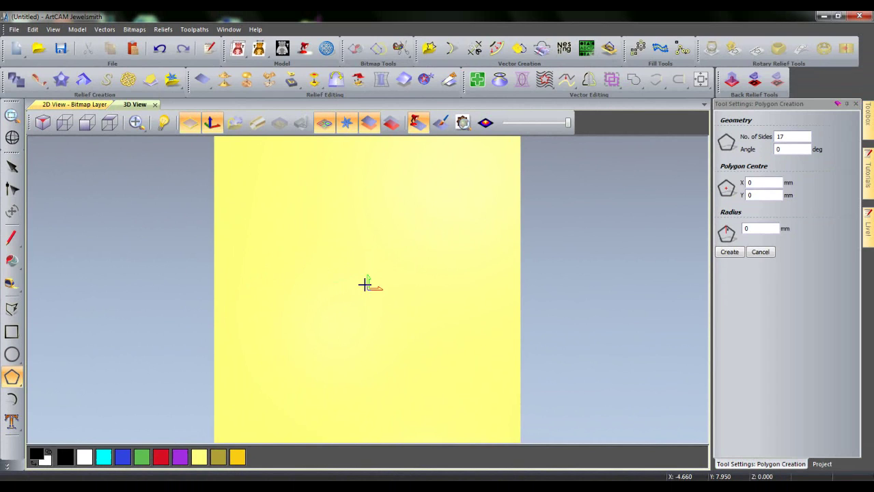
{"action": "double_click", "coordinate": [780, 137]}
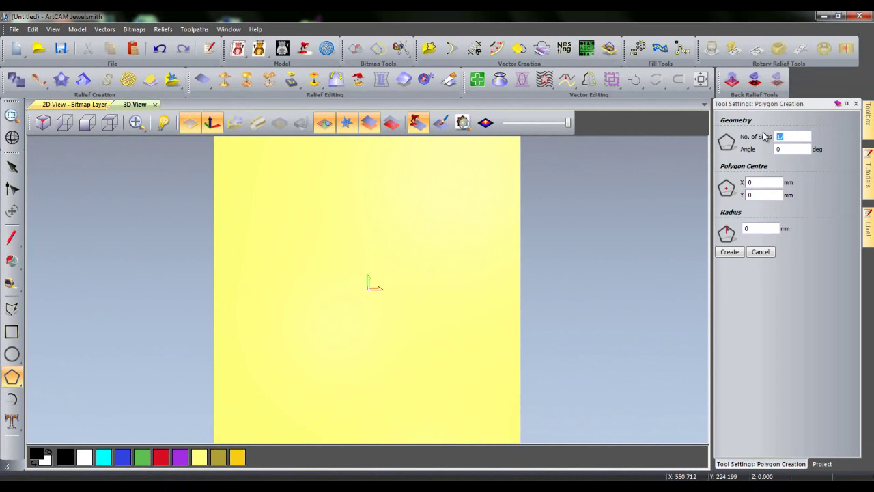
{"action": "type", "text": "8"}
{"action": "left_click_drag", "start_coordinate": [364, 282], "coordinate": [412, 209]}
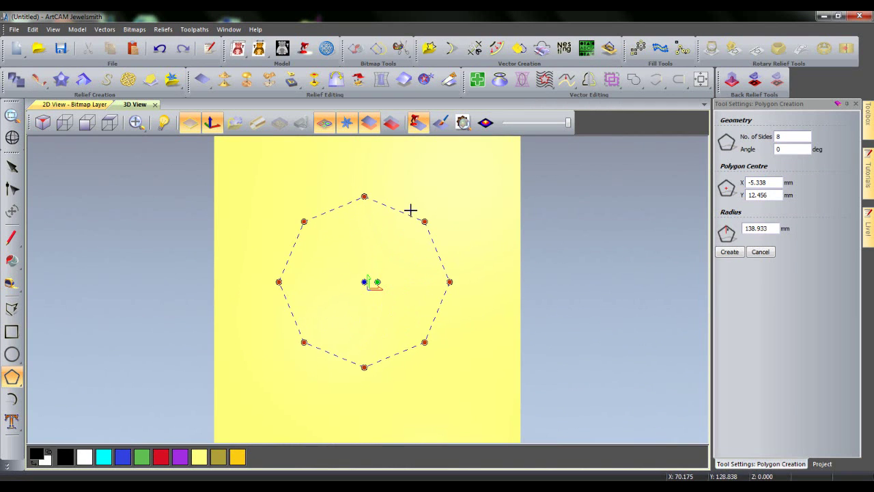
{"action": "left_click", "coordinate": [729, 252]}
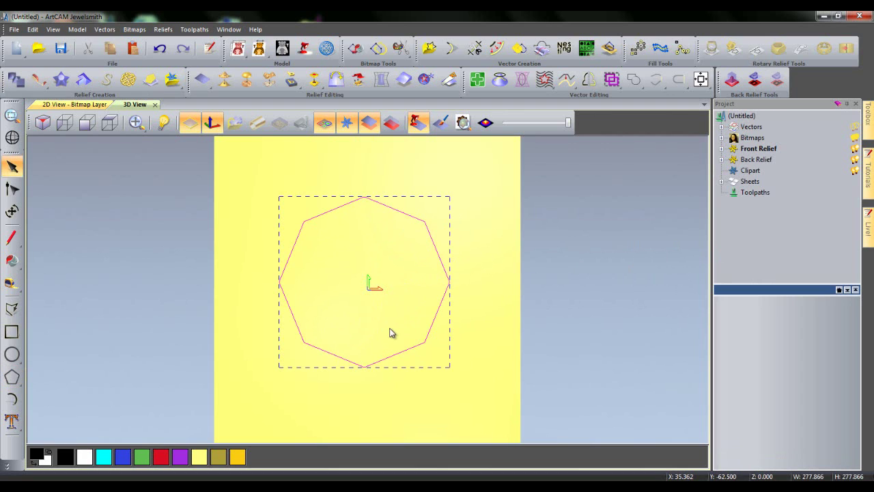
- Nudge the octagon slightly, then delete it
{"action": "left_click_drag", "start_coordinate": [423, 220], "coordinate": [416, 244]}
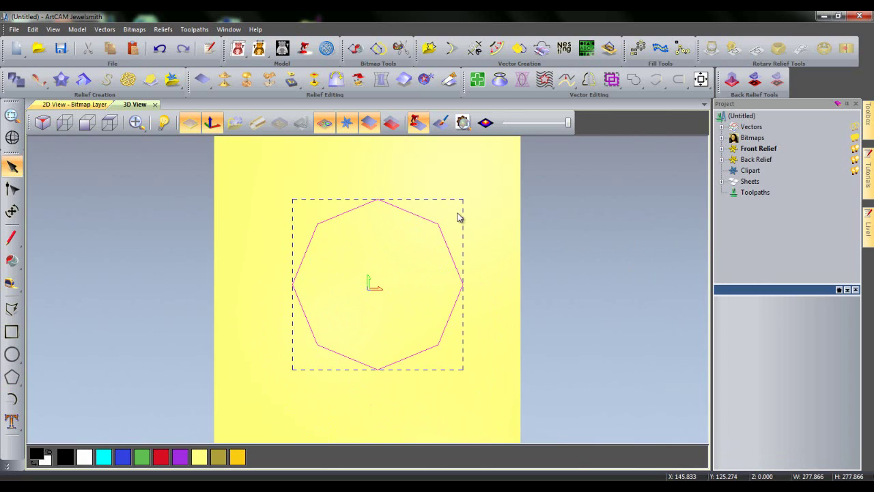
{"action": "key", "text": "Delete"}
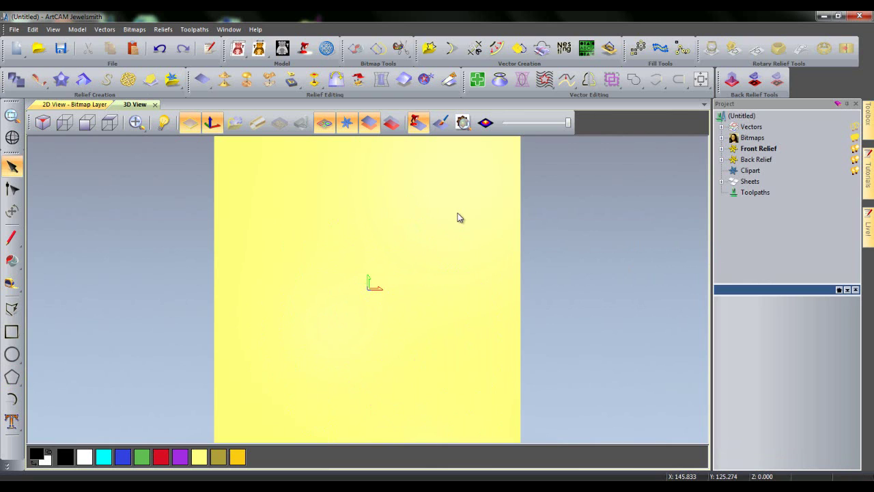
- Draw a separate six-point smooth polyline hooking from below the centre up above it, then pan right
{"action": "left_click", "coordinate": [12, 309]}
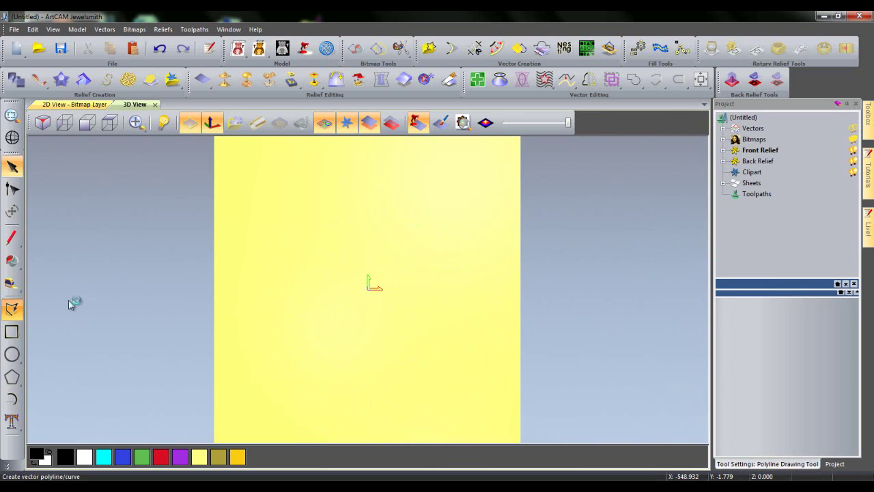
{"action": "key", "text": "a"}
{"action": "left_click", "coordinate": [316, 313]}
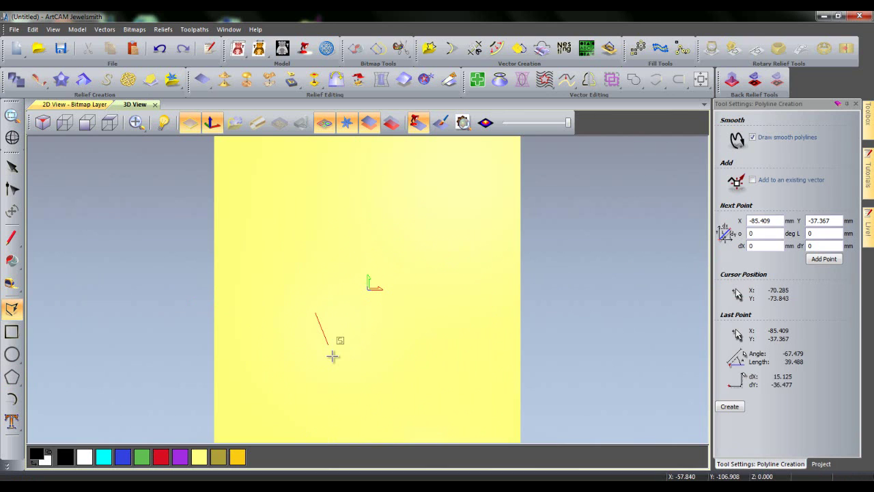
{"action": "left_click", "coordinate": [345, 354]}
{"action": "left_click", "coordinate": [415, 329]}
{"action": "left_click", "coordinate": [403, 276]}
{"action": "left_click", "coordinate": [384, 266]}
{"action": "left_click", "coordinate": [338, 245]}
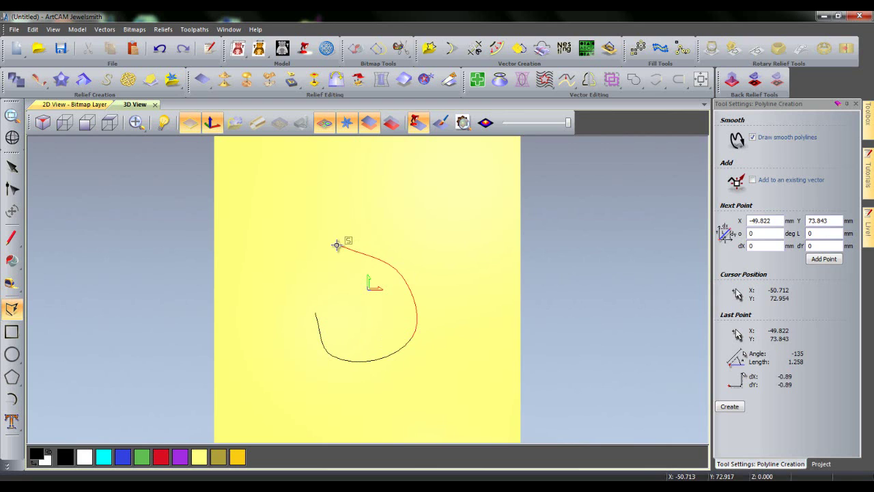
{"action": "middle_click_drag", "start_coordinate": [336, 245], "coordinate": [416, 230]}
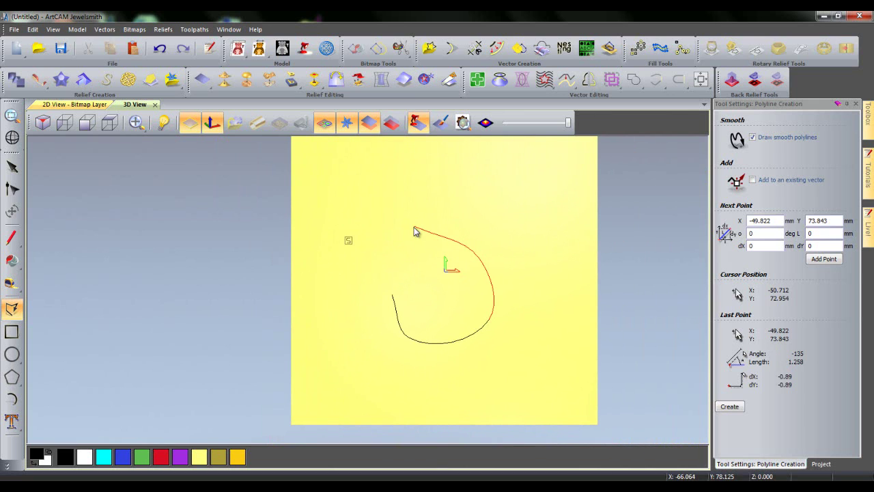
- Tilt the view to an angle and extend the curve around the right bulge, top arc and down-left
{"action": "middle_click_drag", "start_coordinate": [439, 265], "coordinate": [415, 256]}
{"action": "left_click", "coordinate": [444, 263]}
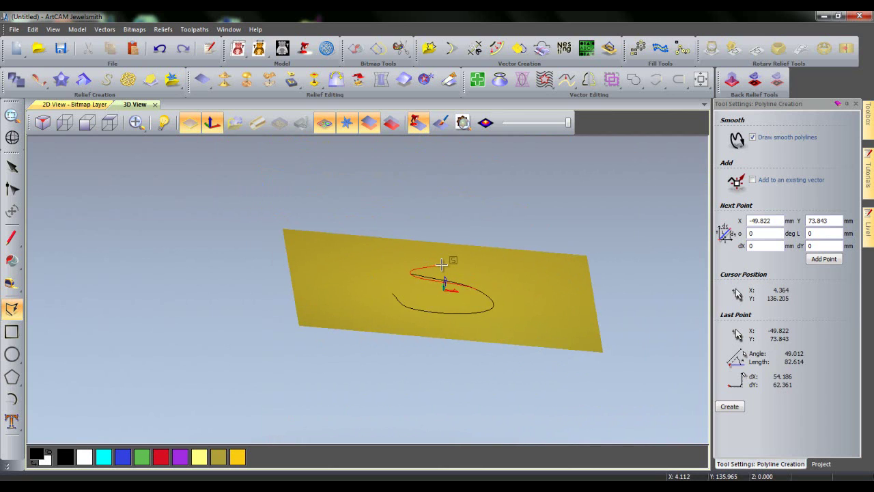
{"action": "left_click", "coordinate": [509, 281]}
{"action": "left_click", "coordinate": [530, 318]}
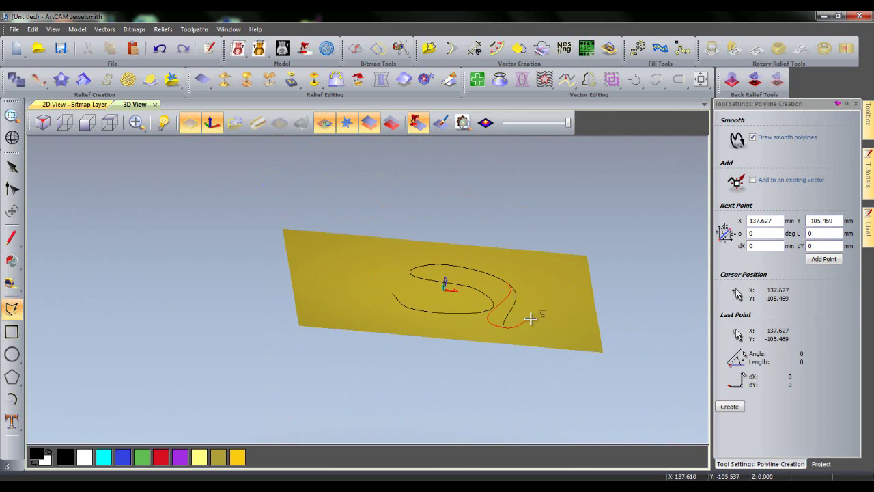
{"action": "left_click", "coordinate": [541, 276]}
{"action": "left_click", "coordinate": [454, 248]}
{"action": "left_click", "coordinate": [376, 271]}
{"action": "left_click", "coordinate": [387, 282]}
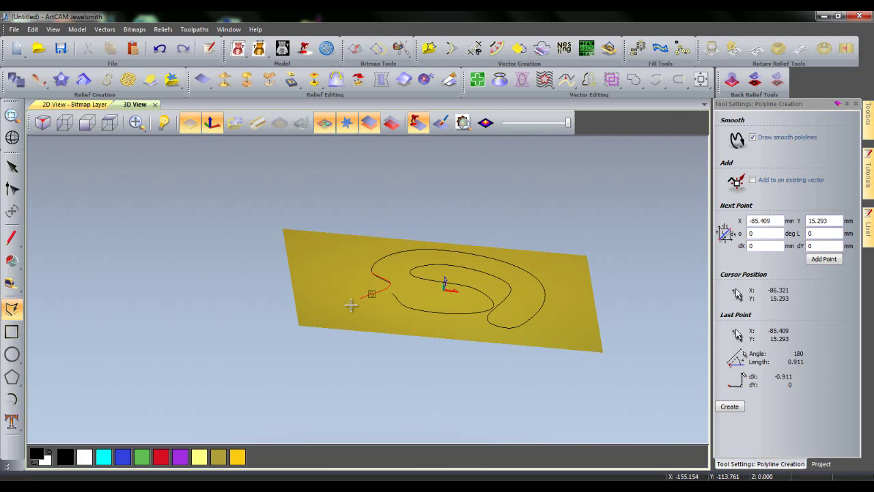
{"action": "left_click", "coordinate": [350, 304]}
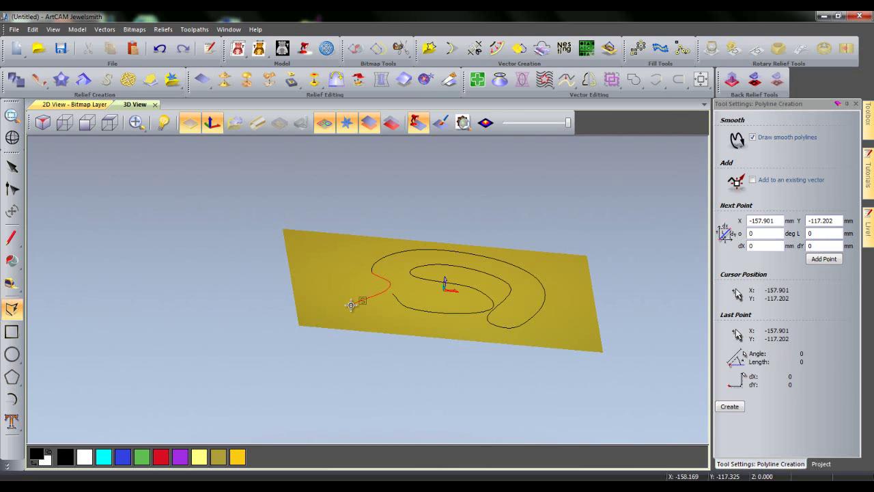
- Start a new extension with short zig-zag points near the curve's left end
{"action": "key", "text": "space"}
{"action": "left_click", "coordinate": [343, 286]}
{"action": "left_click", "coordinate": [355, 303]}
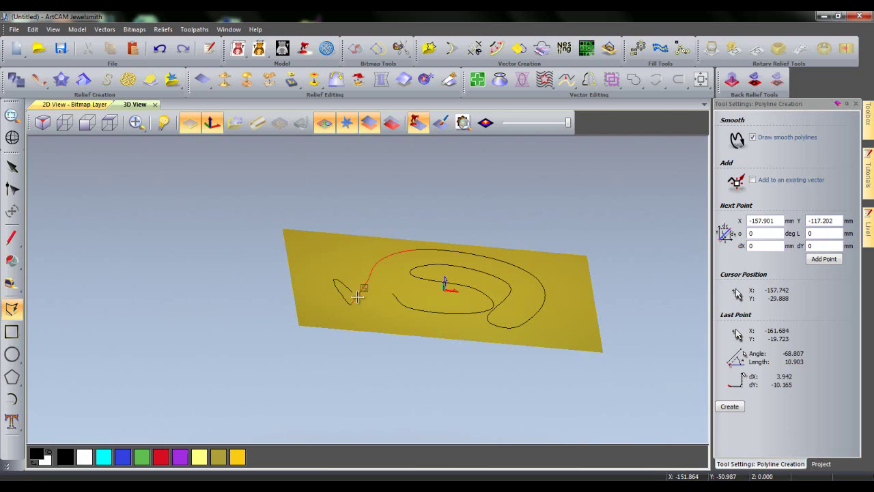